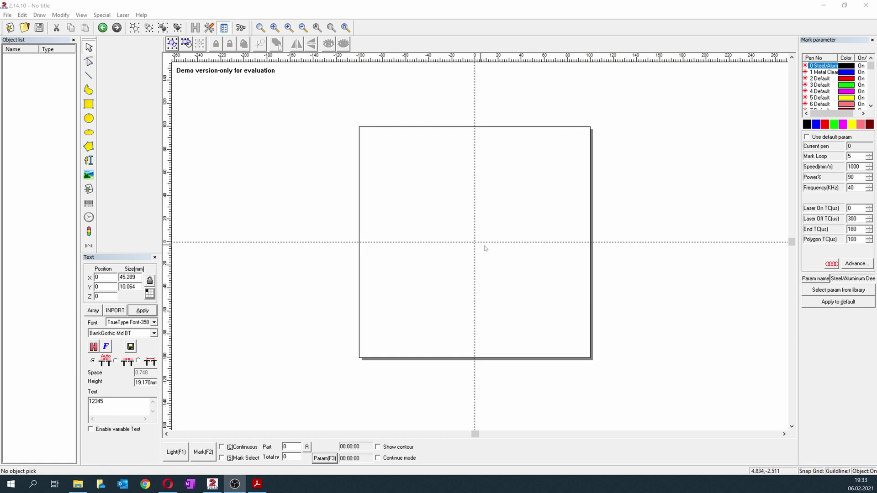
Step: Zoom the empty work area out and back in with the mouse wheel
scroll(498, 254, down, 1)
scroll(498, 256, up, 2)
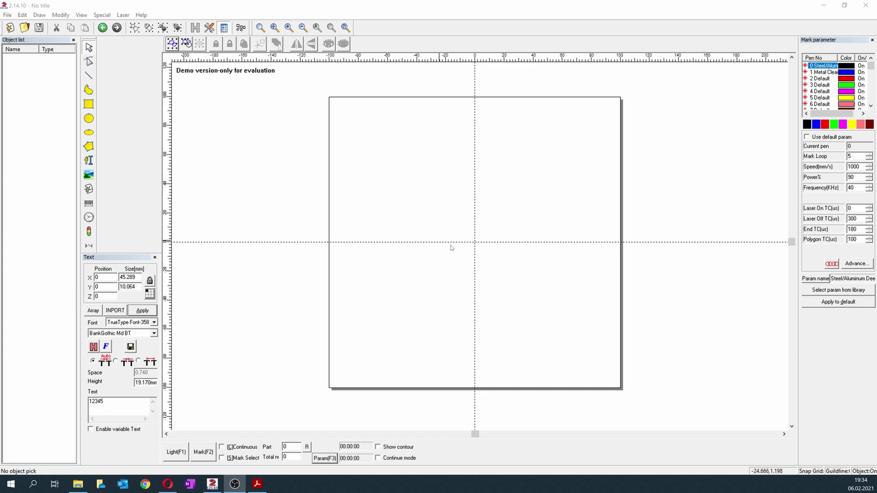
Step: Place a new text object on the work area and enter 12345 as its text
click(89, 160)
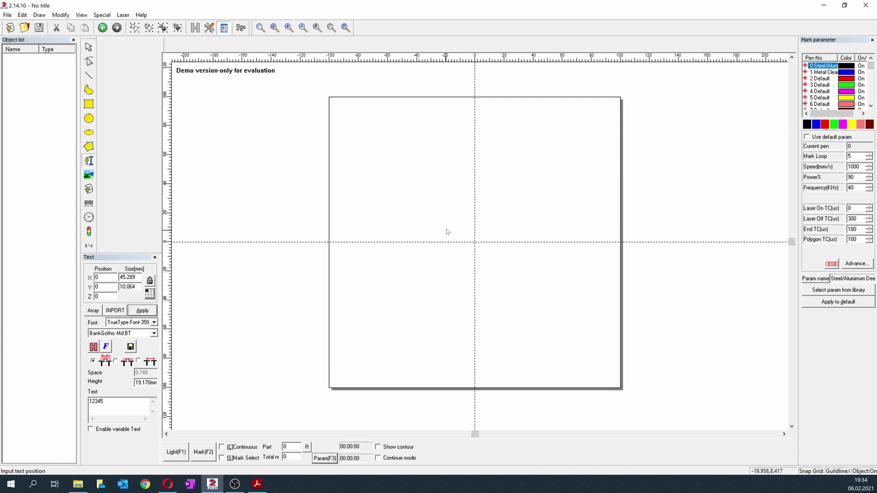
click(437, 214)
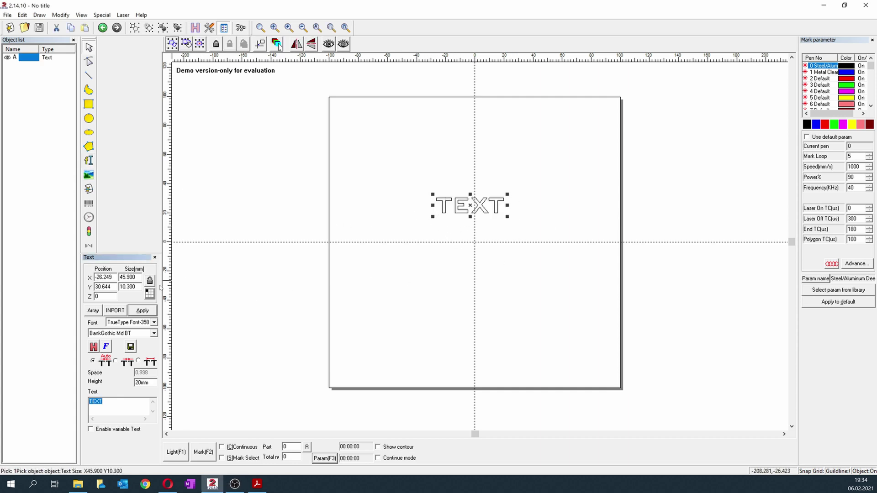
key(End)
text(12)
Step: Set the text height to 25 and the font to Arial TUR
click(136, 382)
text(25)
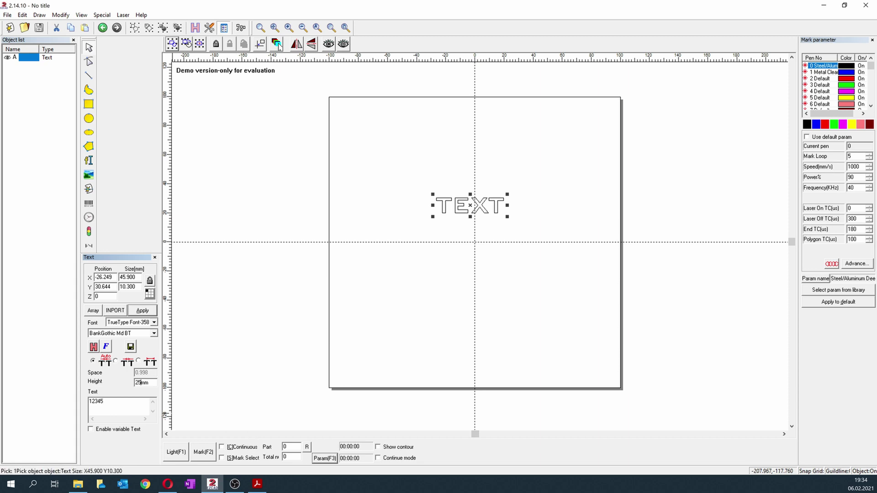
click(138, 334)
scroll(126, 367, up, 7)
click(118, 370)
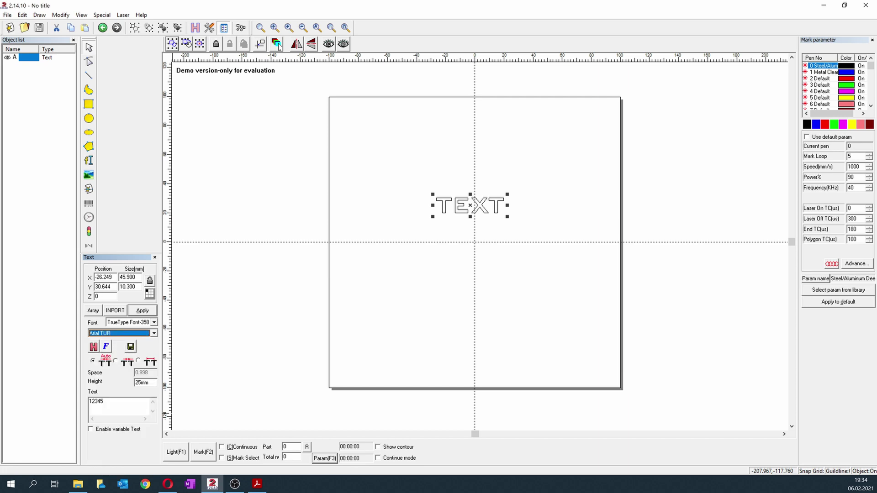
Step: Position the text at X 0, Y 0 and apply the changes
double_click(105, 287)
text(0)
double_click(104, 277)
text(0)
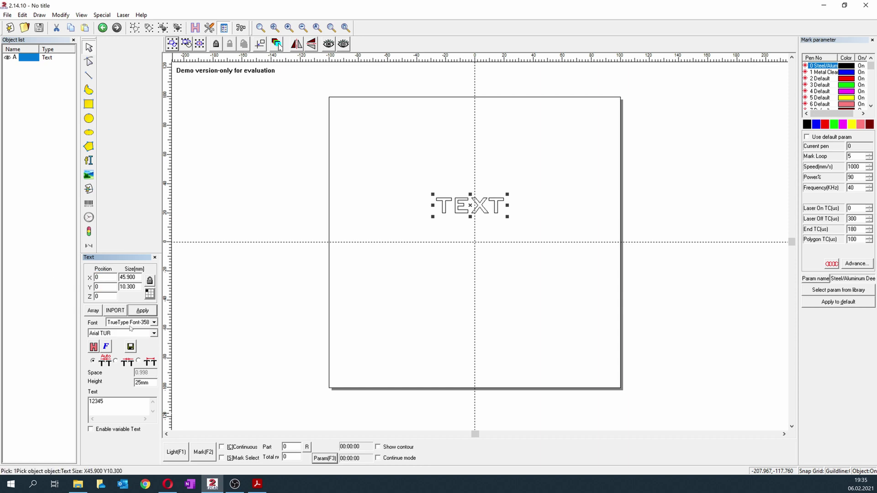
click(143, 311)
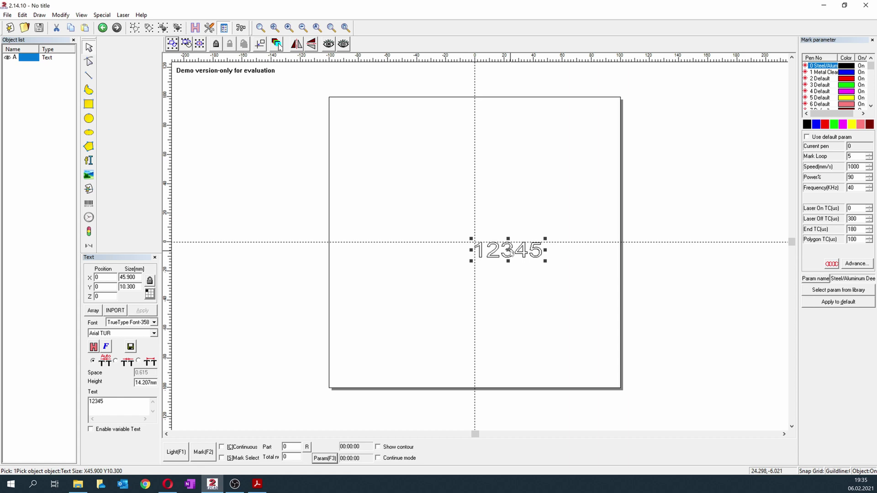
Step: Set the text's position reference point to its centre
click(149, 294)
drag(444, 217, 385, 223)
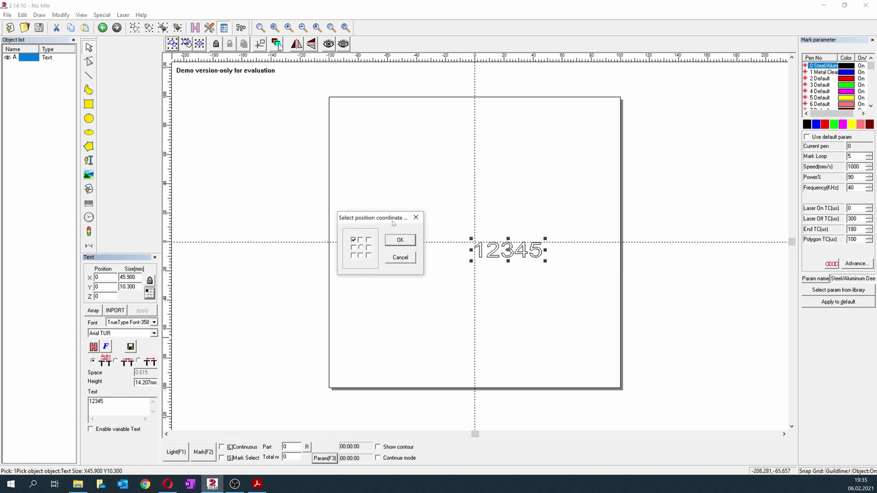
click(360, 247)
click(400, 241)
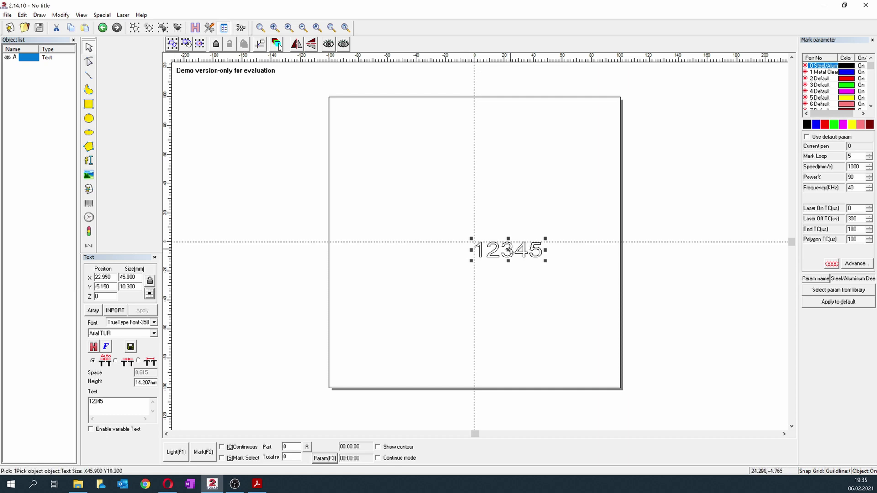
Step: Set X 0 and Y 0 and apply, centring the text on the origin
double_click(104, 277)
text(0)
key(Tab)
text(0)
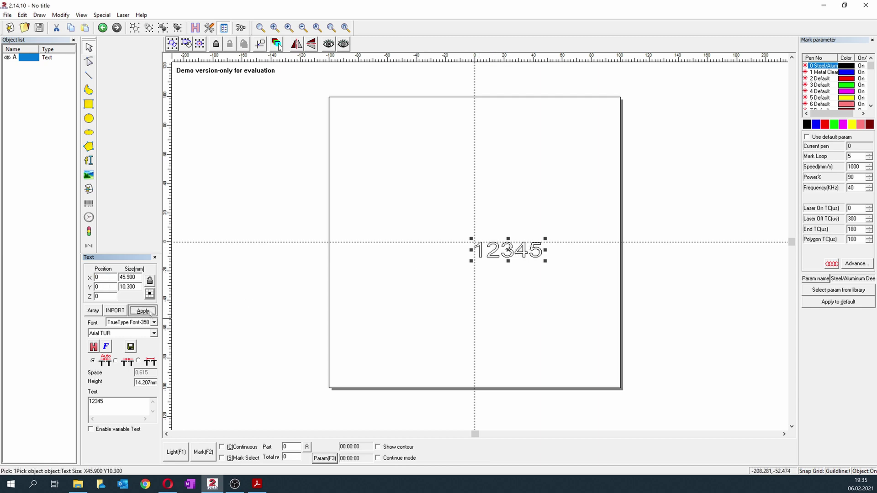
click(150, 312)
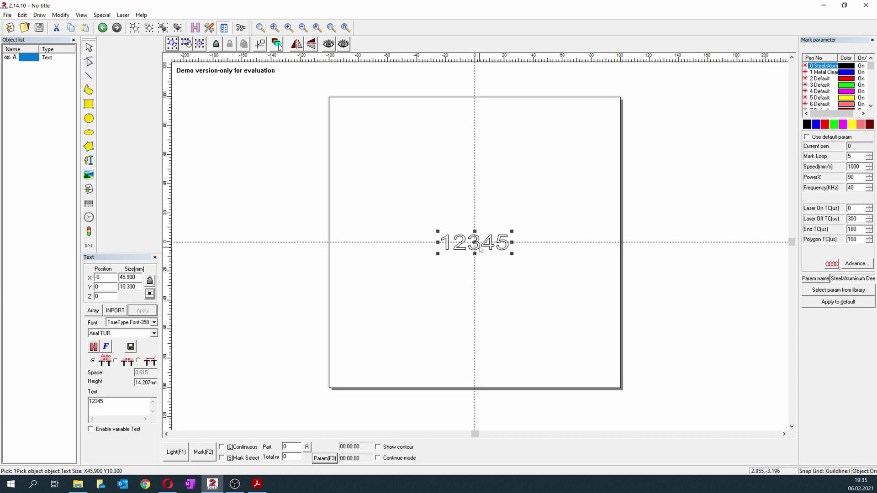
scroll(484, 247, up, 2)
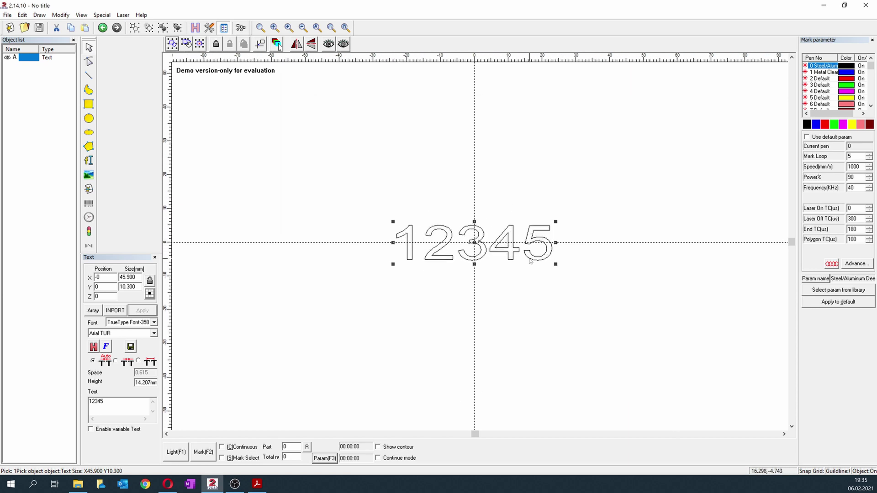
scroll(486, 246, up, 1)
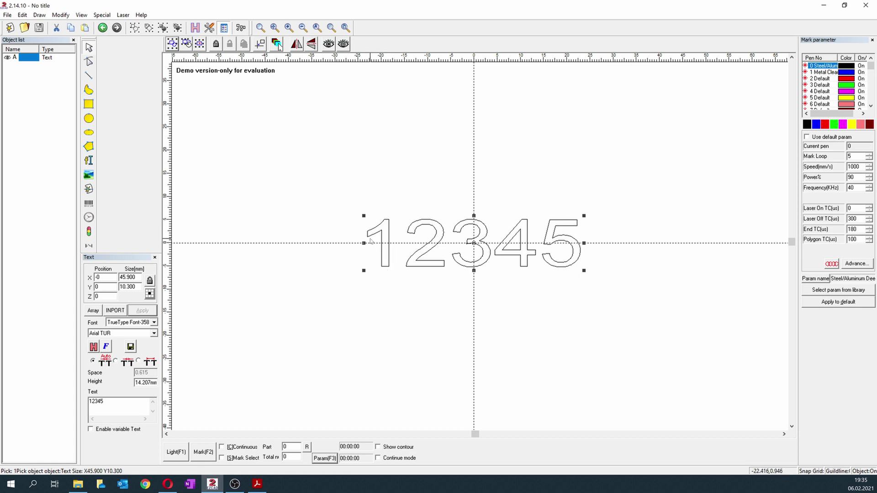
scroll(405, 326, up, 1)
scroll(410, 322, down, 1)
scroll(419, 402, up, 1)
scroll(423, 323, down, 2)
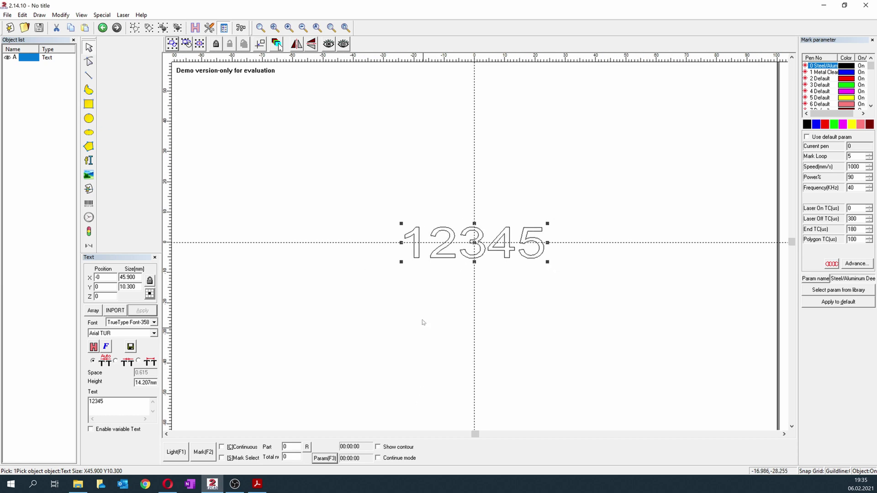
click(372, 186)
scroll(442, 319, up, 1)
scroll(450, 332, down, 3)
scroll(450, 332, down, 1)
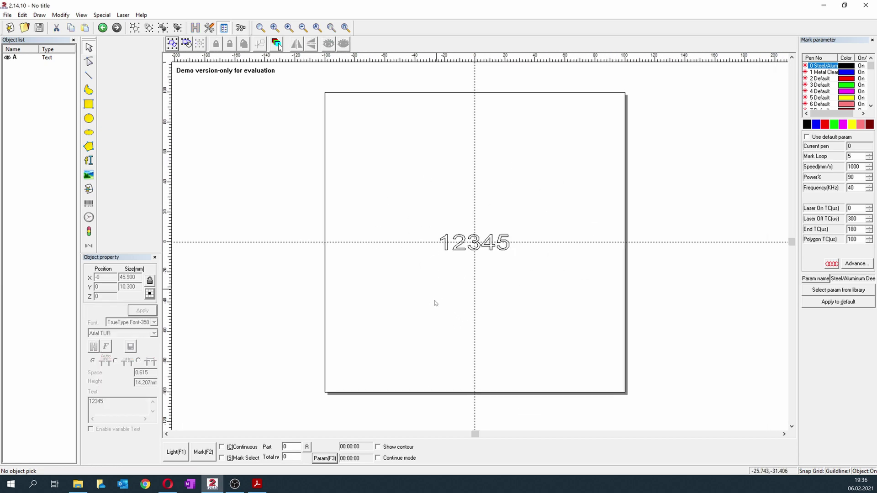
scroll(469, 256, down, 2)
scroll(471, 256, up, 3)
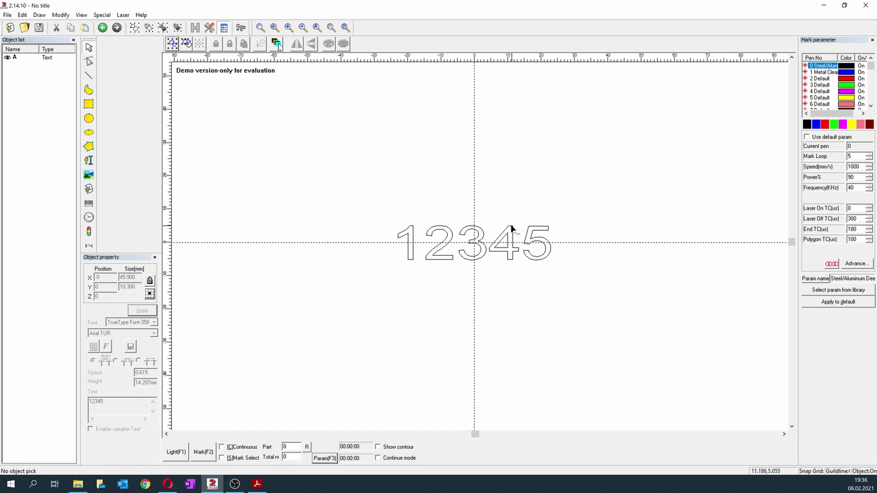
Step: Select the 12345 text and open its Hatch settings, moving the dialog aside
click(512, 230)
click(195, 28)
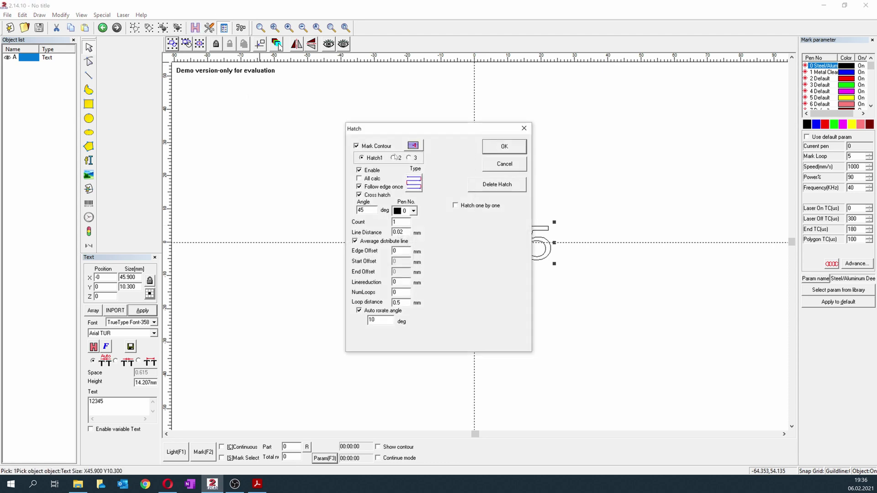
drag(464, 130, 299, 138)
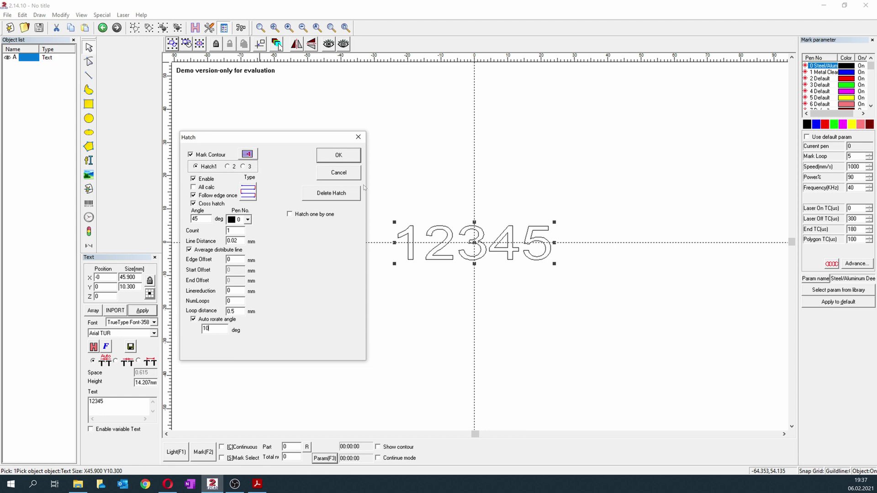
Step: Enable the second hatch set on pen 1 and apply cross-hatching to the 12345 text
click(227, 166)
click(232, 221)
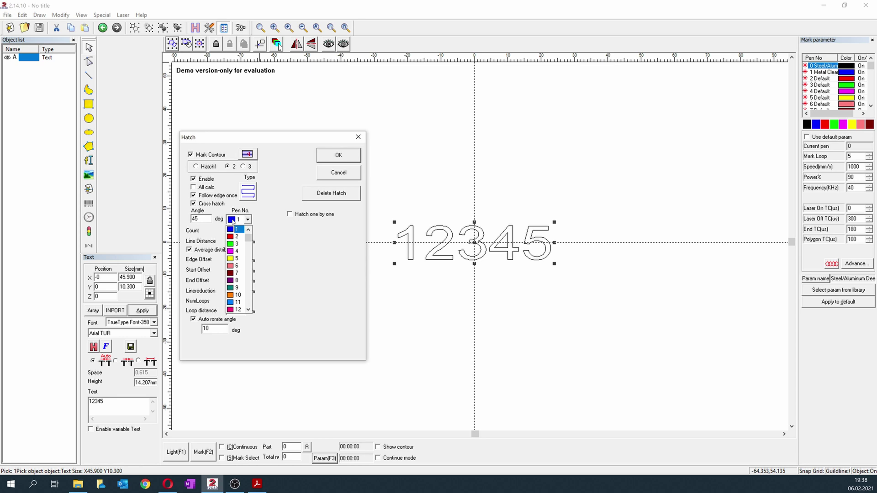
click(232, 221)
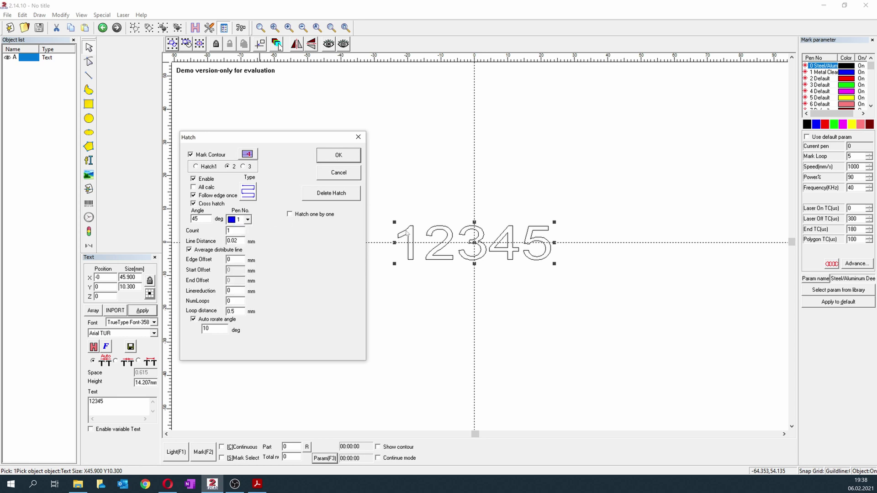
click(348, 159)
scroll(507, 263, up, 1)
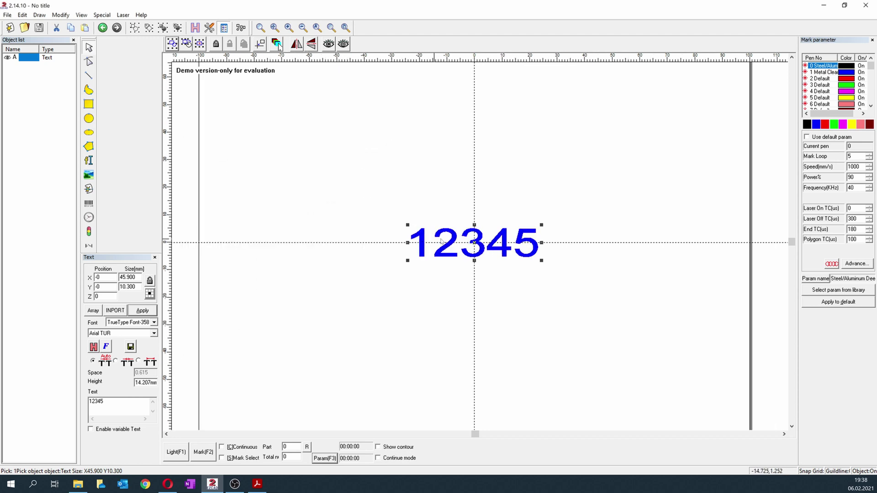
Step: Turn off Use default param for pen 0 and open the parameter library
click(806, 137)
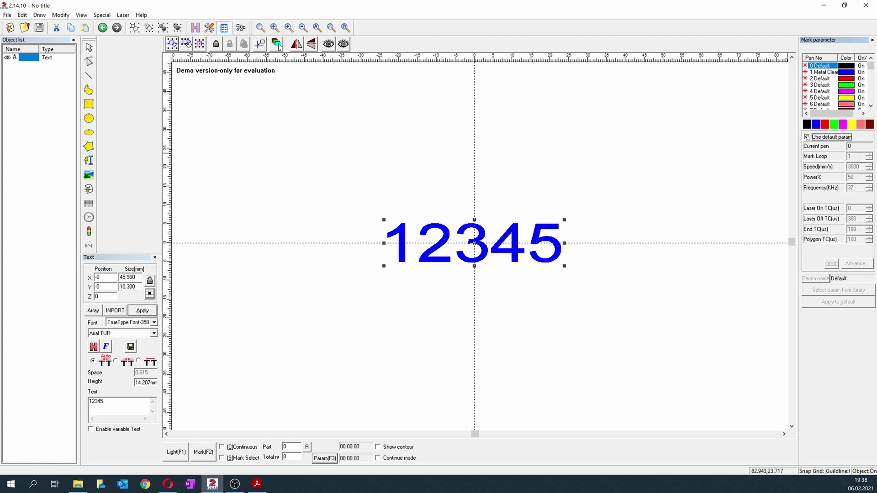
click(806, 137)
click(807, 124)
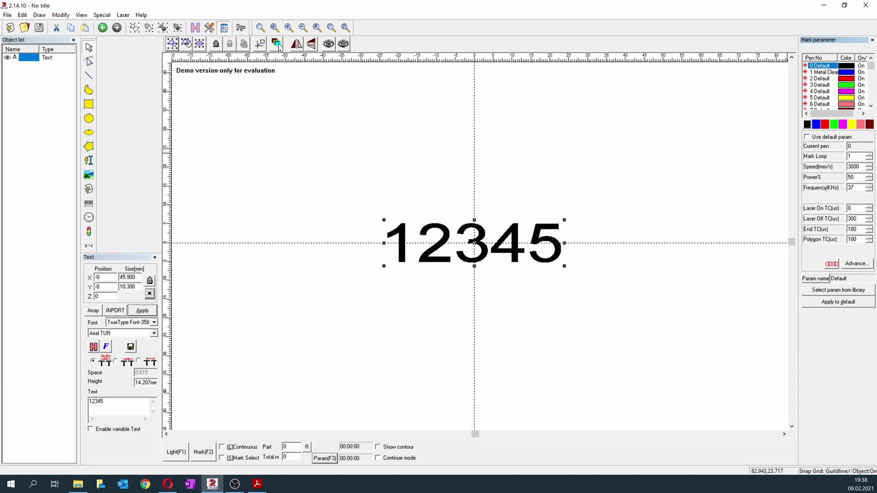
double_click(859, 163)
click(843, 292)
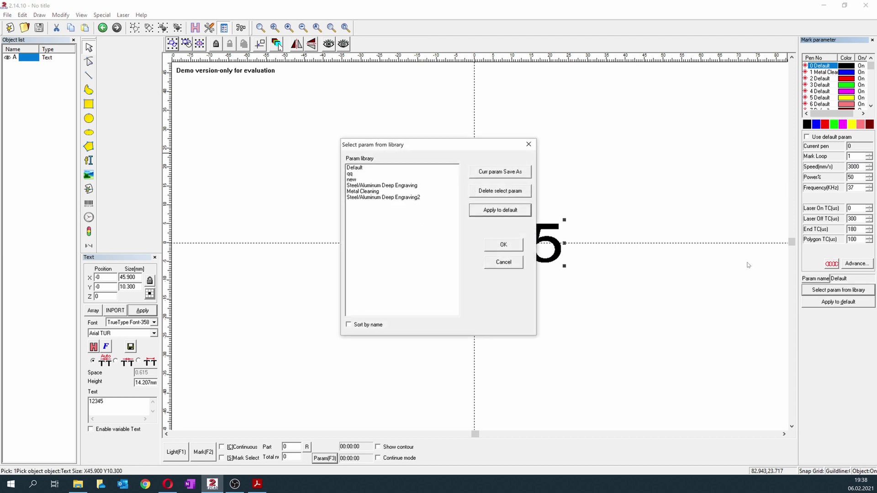
Step: Save the current parameters to the library as Default1234 and apply them
click(494, 172)
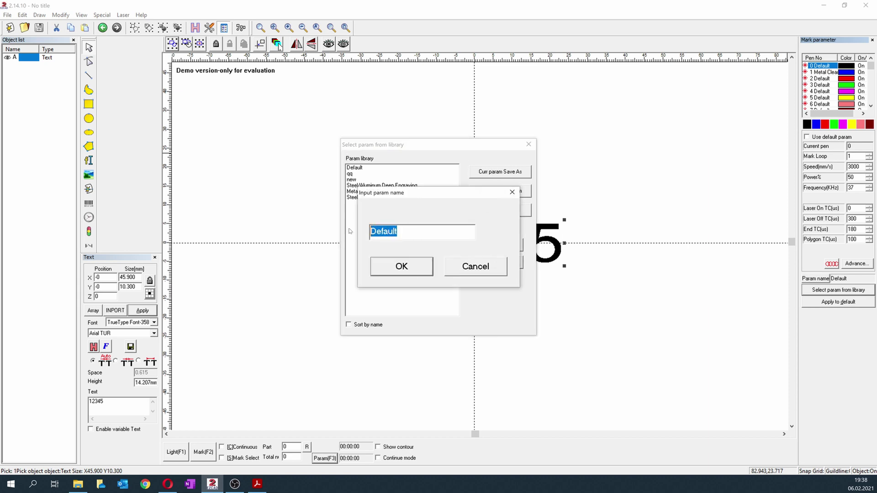
key(End)
text(1234)
click(403, 266)
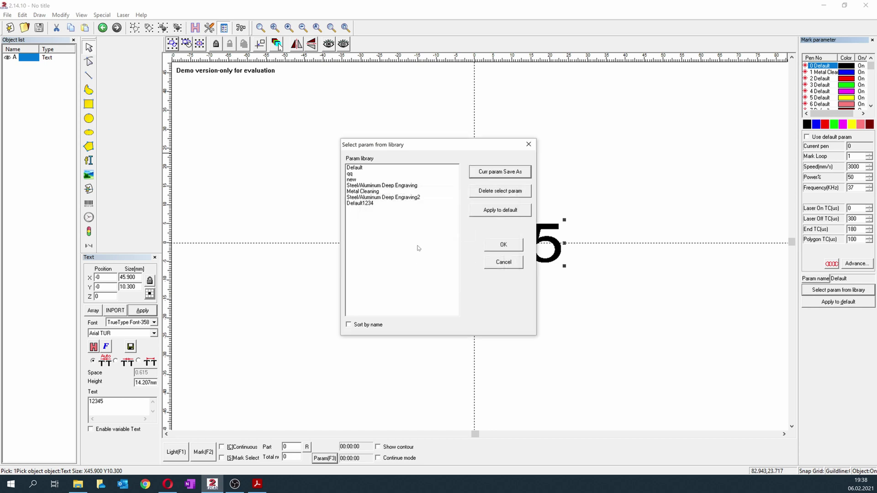
click(366, 205)
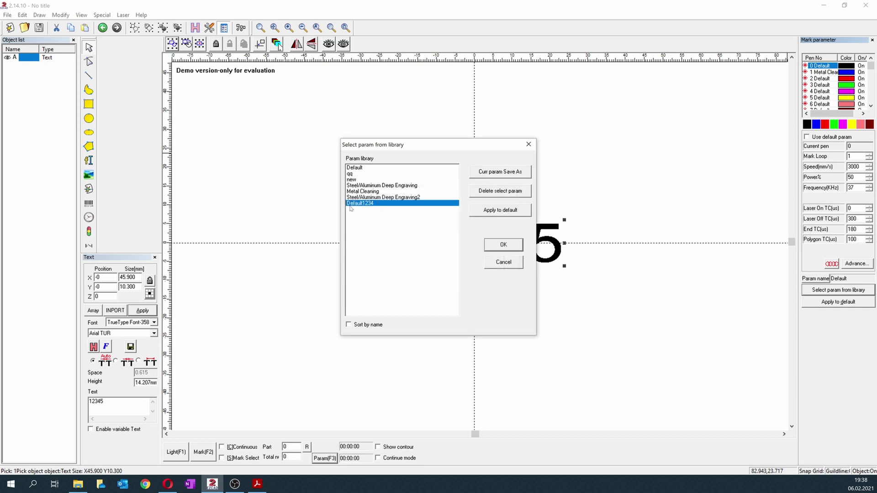
click(492, 246)
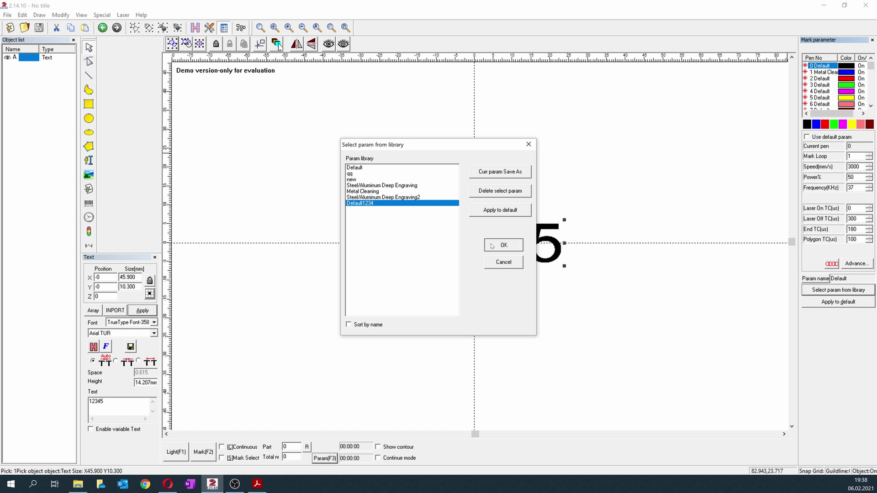
Step: Load the Steel/Aluminum Deep Engraving preset onto pen 0
click(843, 291)
click(399, 185)
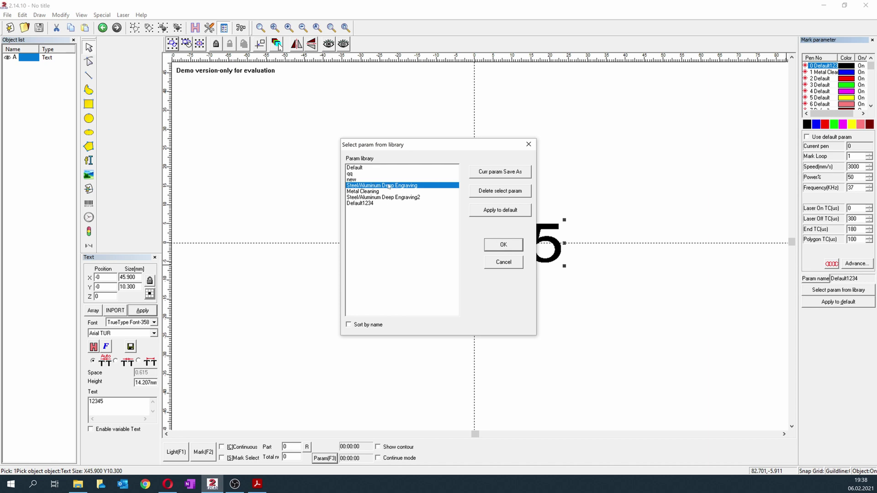
click(503, 245)
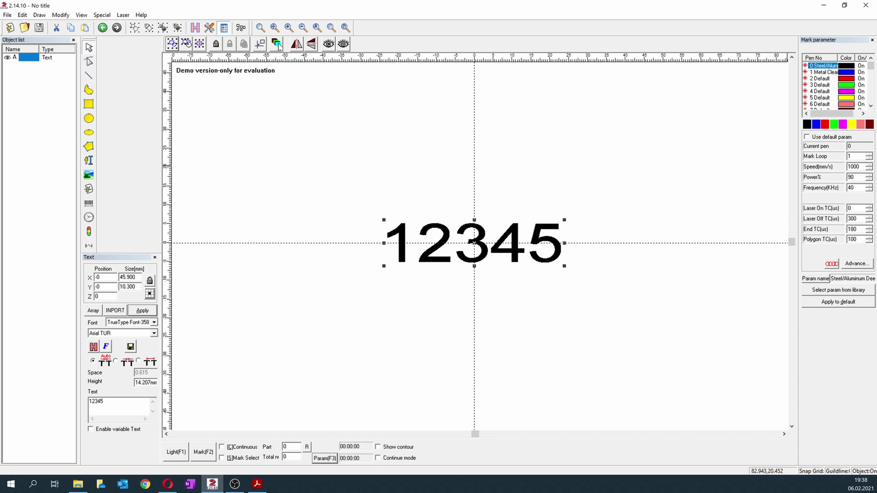
Step: Move the text to pen 1 and load the Metal Cleaning preset onto it
click(816, 126)
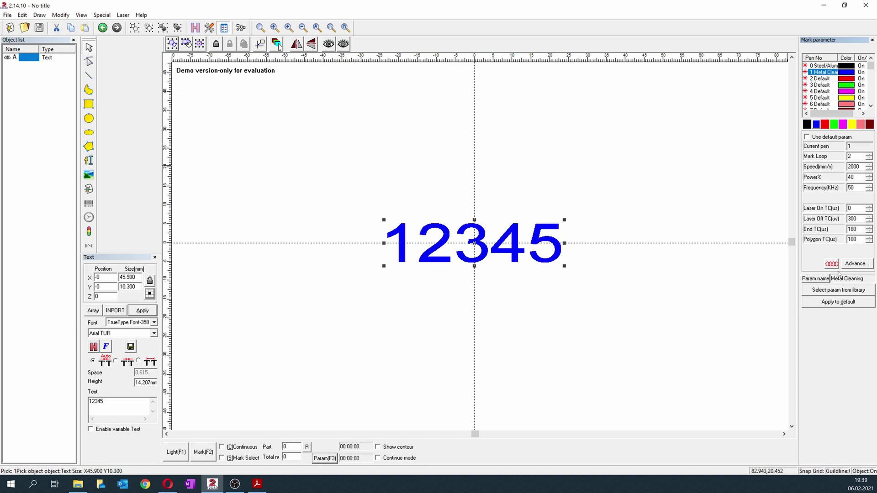
click(840, 290)
click(372, 192)
click(503, 245)
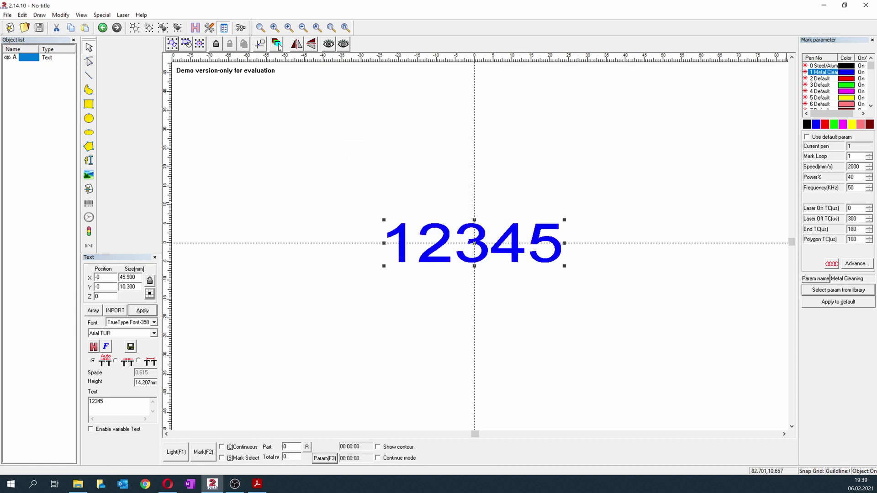
double_click(853, 167)
key(Tab)
click(859, 175)
click(859, 166)
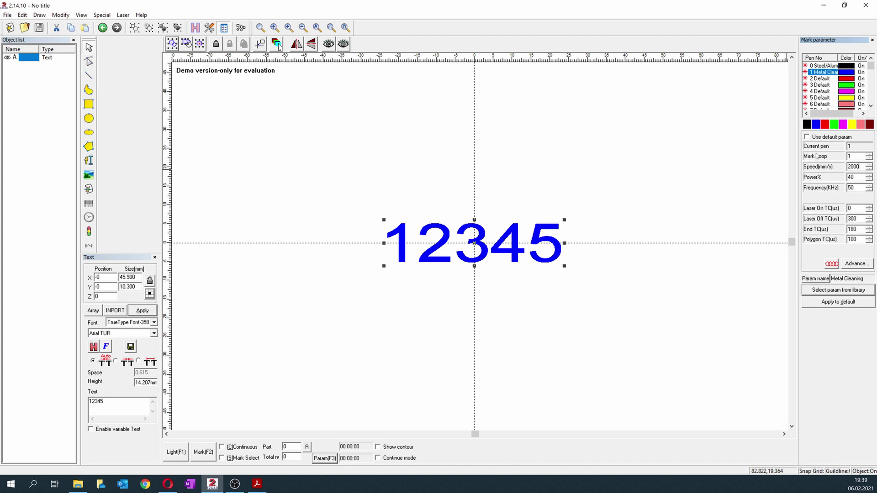
Step: Set pen 0 to 5 mark loops and pen 1 to 2, then reassign the text to pen 0
click(807, 123)
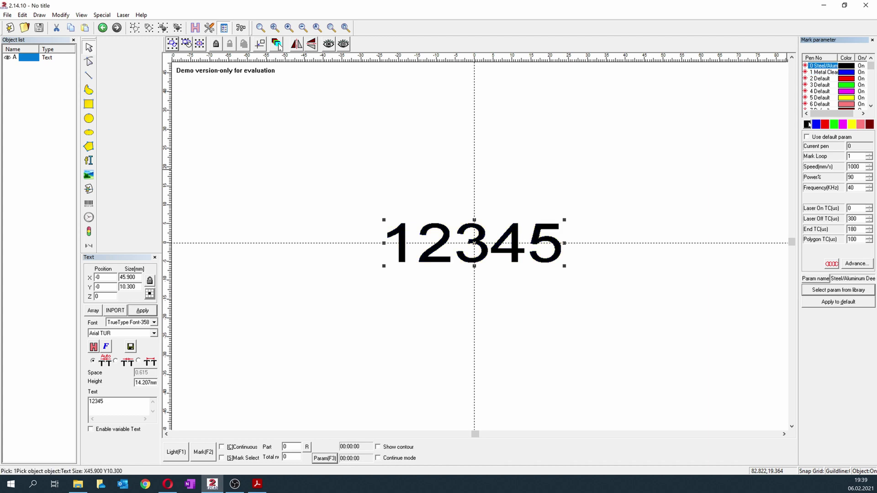
click(850, 156)
text(5)
click(816, 124)
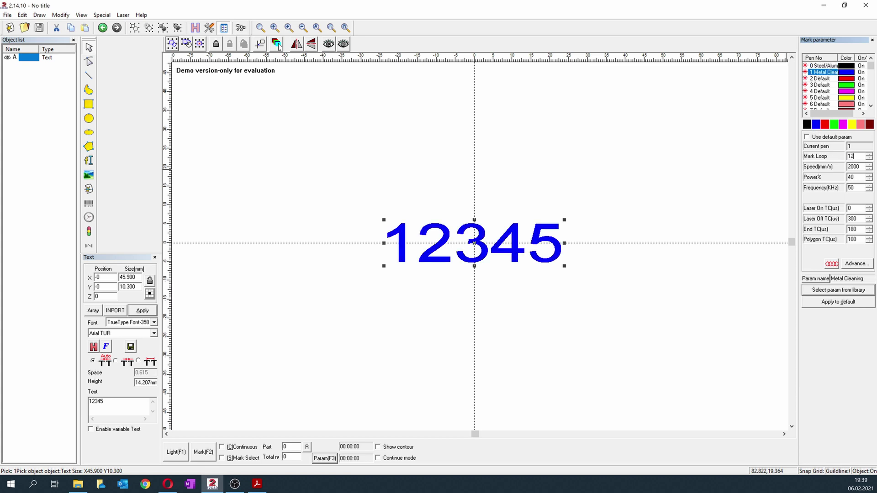
key(BackSpace)
key(BackSpace)
text(2)
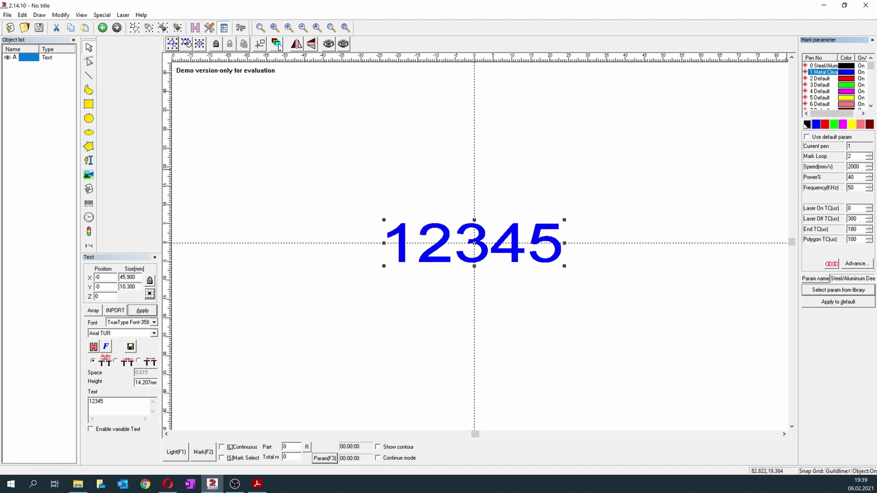
click(859, 156)
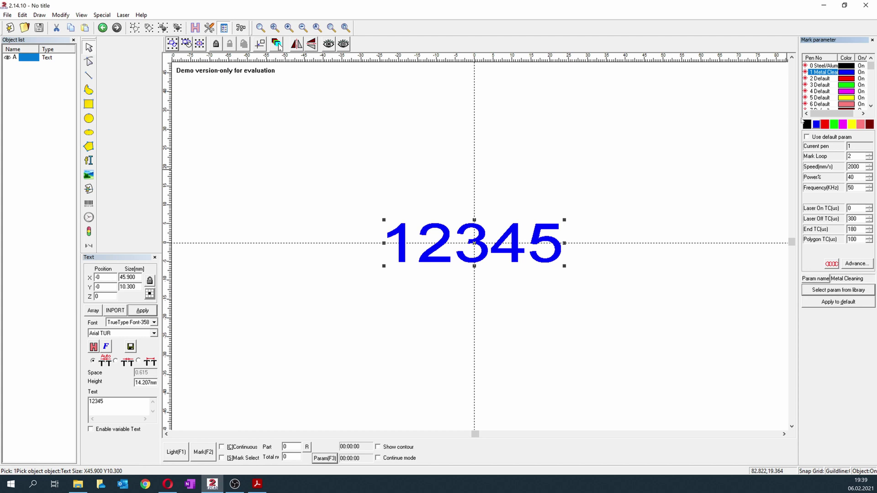
click(805, 122)
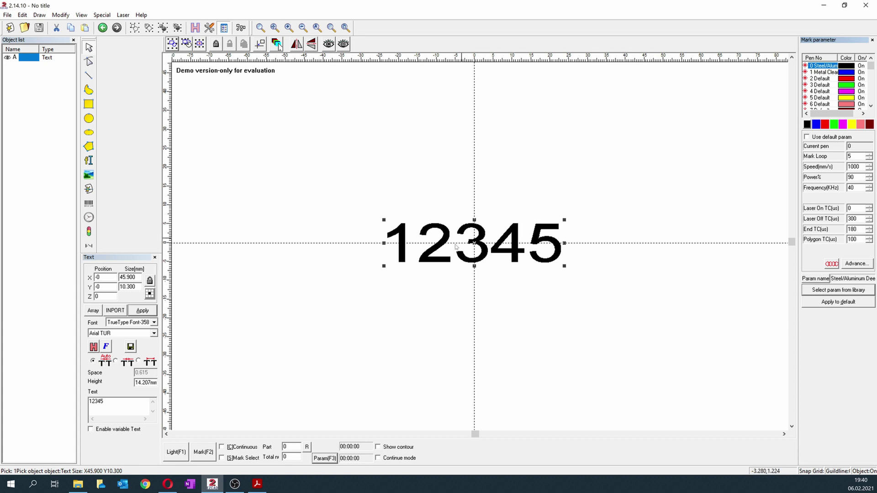
Step: Delete the 12345 test text and zoom out to show the whole work area
drag(421, 233, 422, 235)
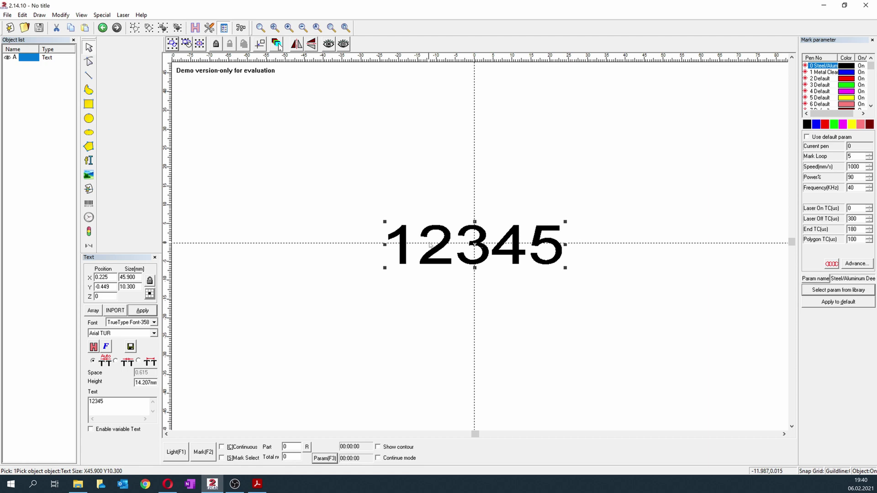
key(Delete)
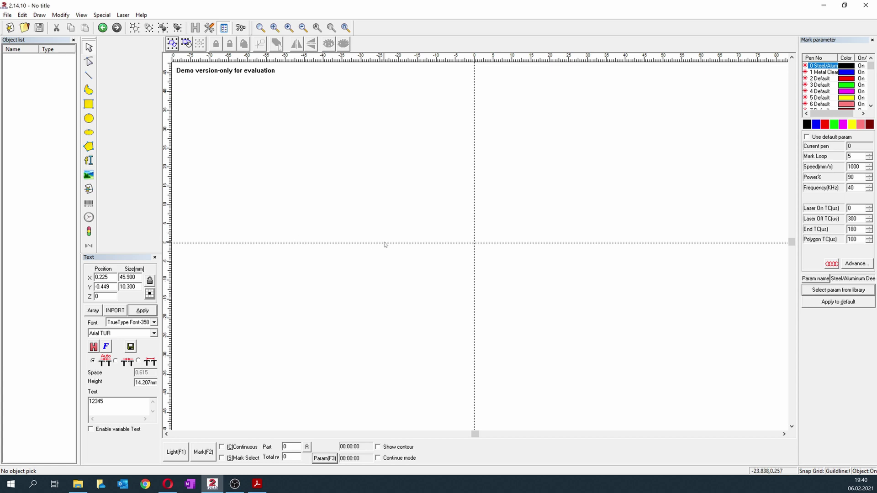
scroll(423, 268, down, 3)
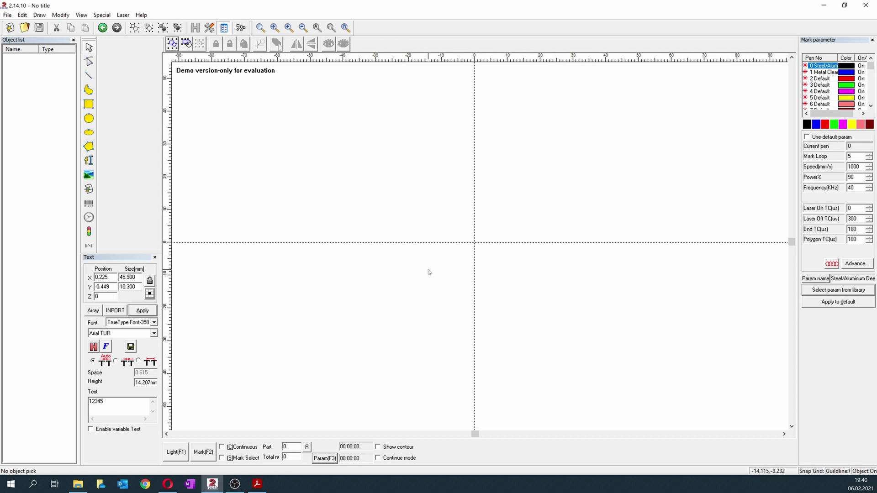
scroll(429, 271, down, 1)
scroll(451, 252, up, 1)
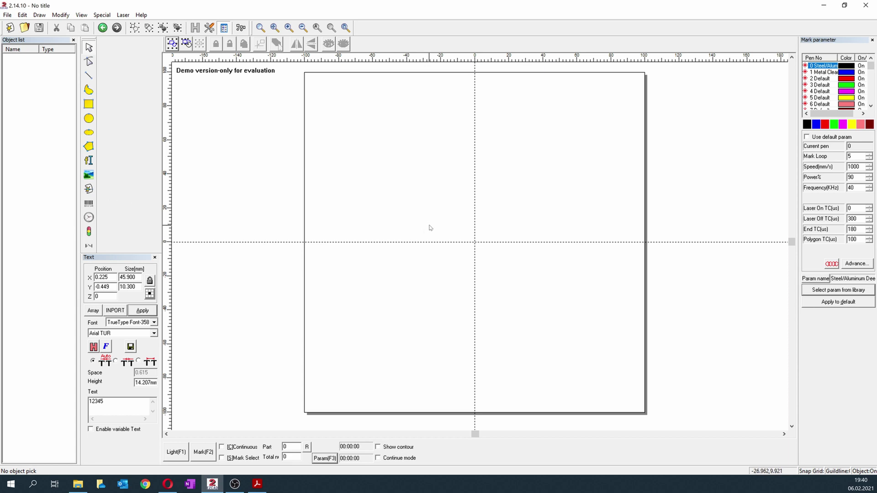
Step: Import colt.svg as a vector object and zoom to view the logo
click(90, 188)
text(colt)
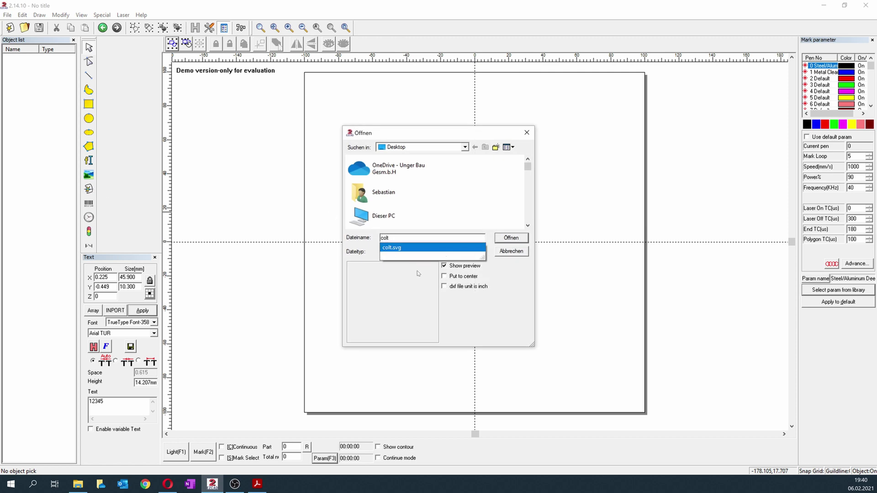
click(439, 247)
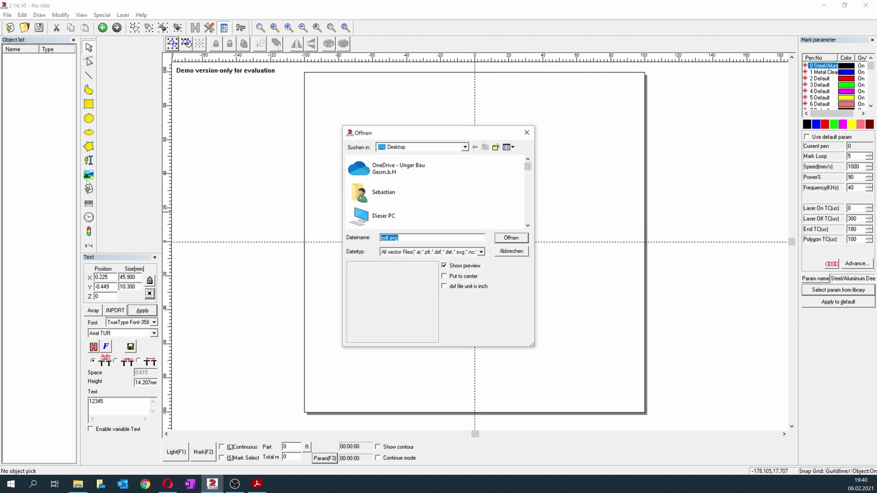
key(Return)
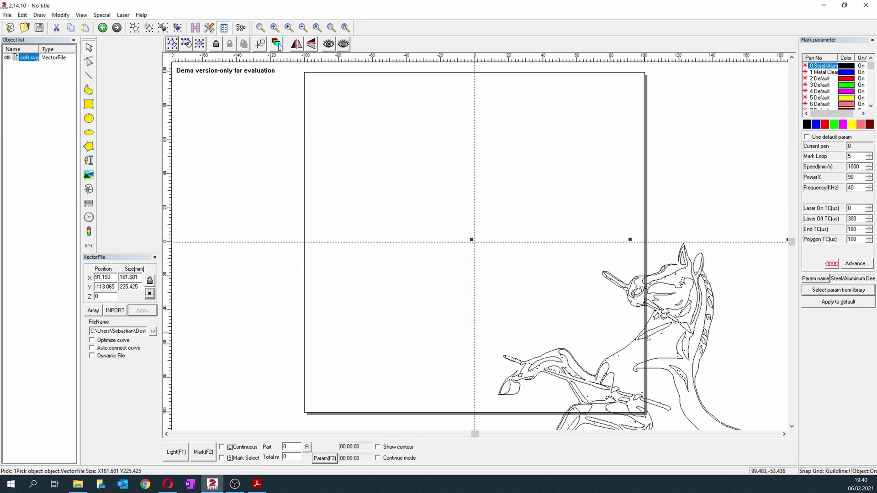
scroll(399, 196, up, 1)
scroll(399, 195, down, 4)
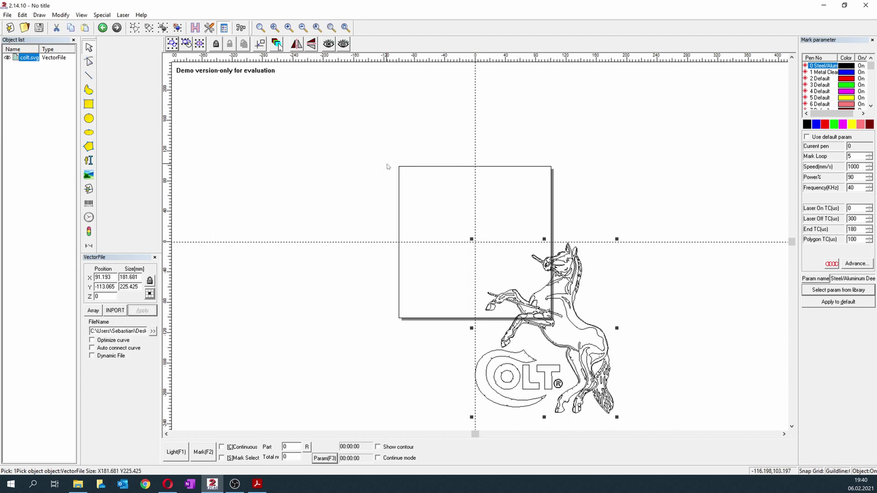
click(149, 293)
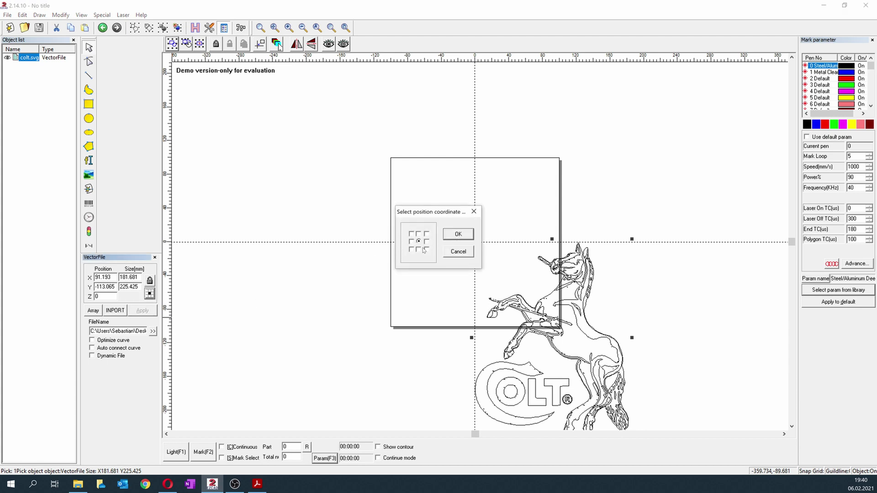
Step: Centre the Colt logo on the work area at position X 0, Y 0
key(Return)
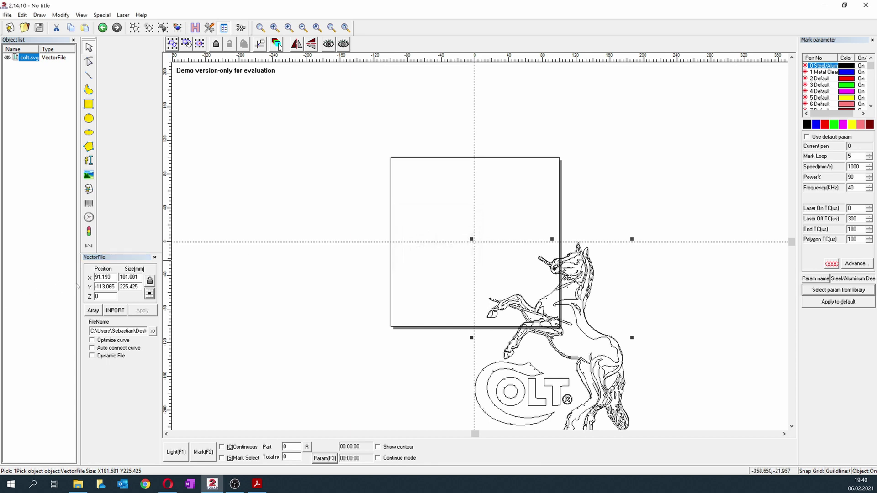
double_click(105, 277)
text(0)
key(Tab)
text(0)
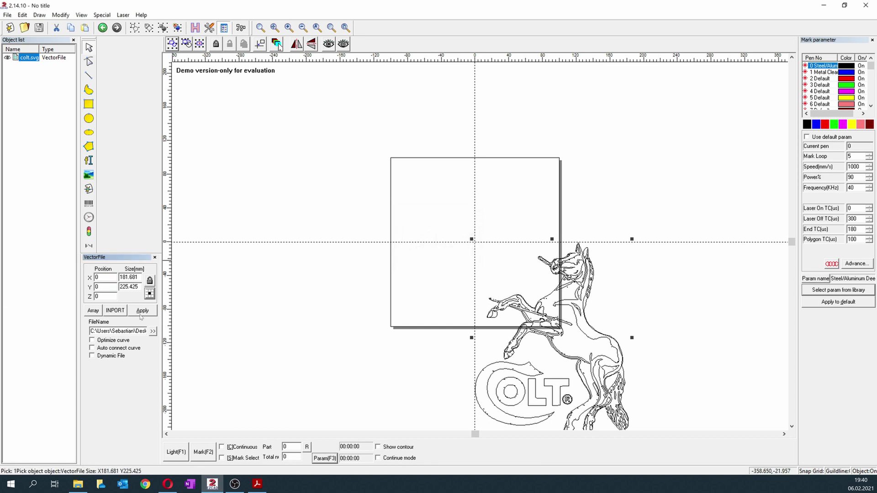
click(142, 310)
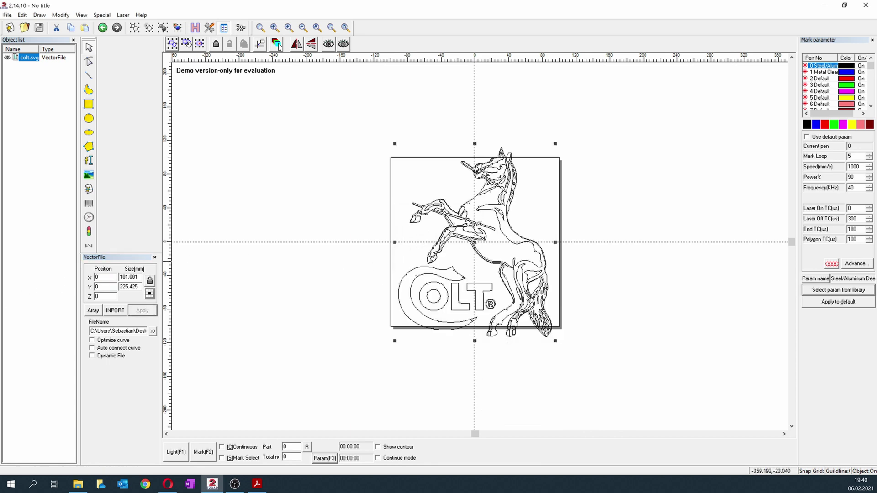
Step: Attempt a 15 mm width with proportions toggled, which squashes the logo
drag(138, 277, 119, 277)
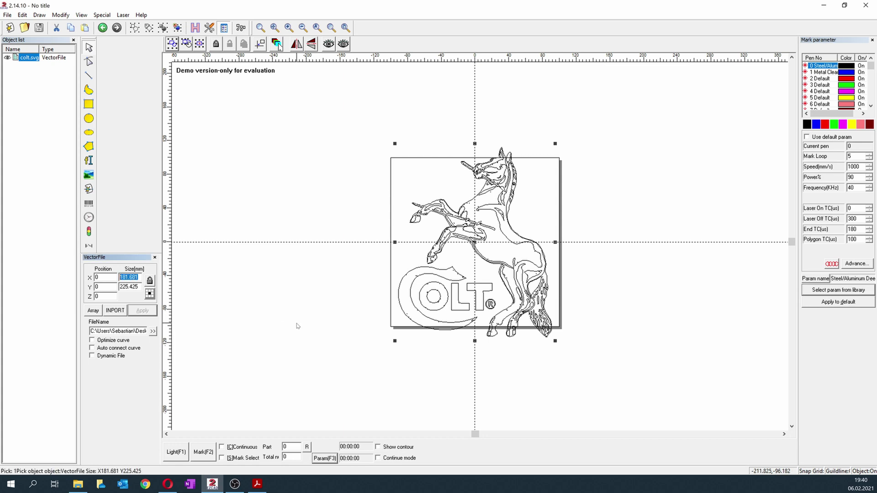
text(15)
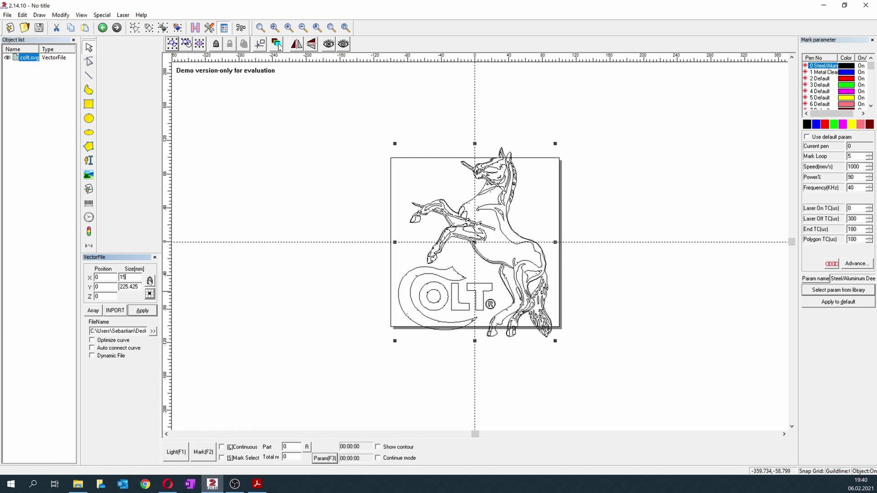
click(150, 282)
click(143, 311)
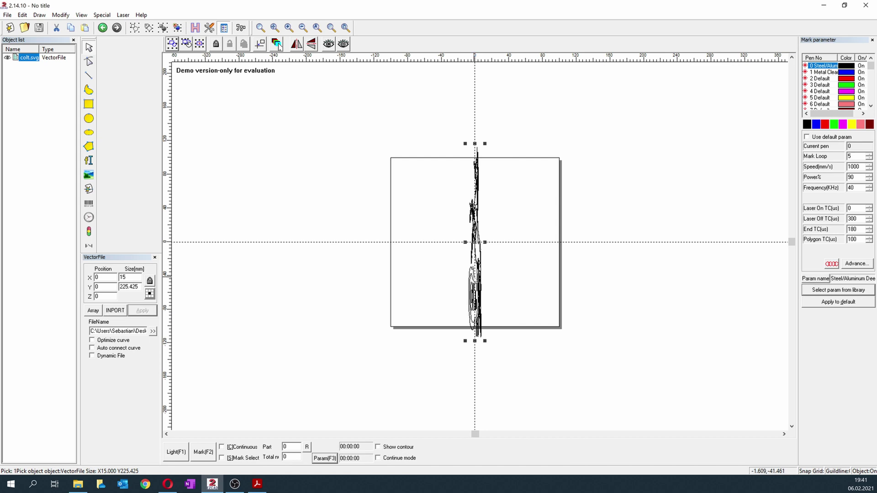
scroll(474, 269, up, 3)
scroll(474, 269, down, 2)
click(22, 14)
Step: Undo the squashed resize, lock the size proportions, and select the Colt logo
click(33, 26)
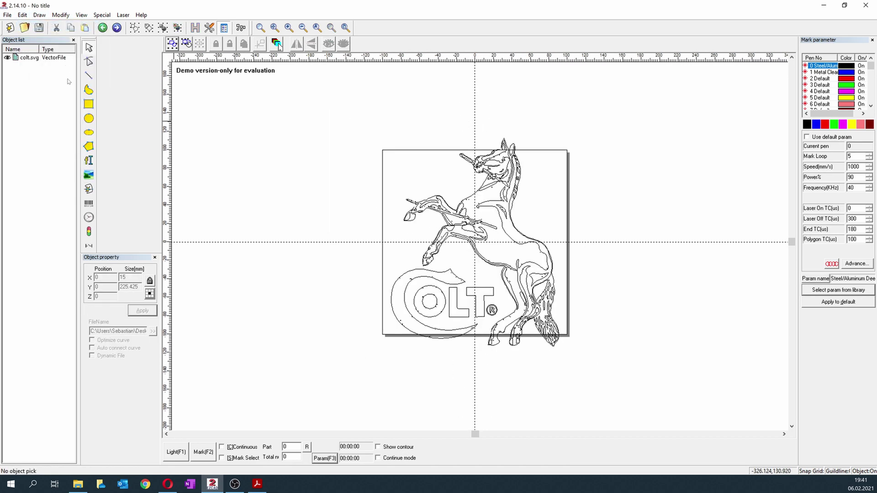
click(150, 281)
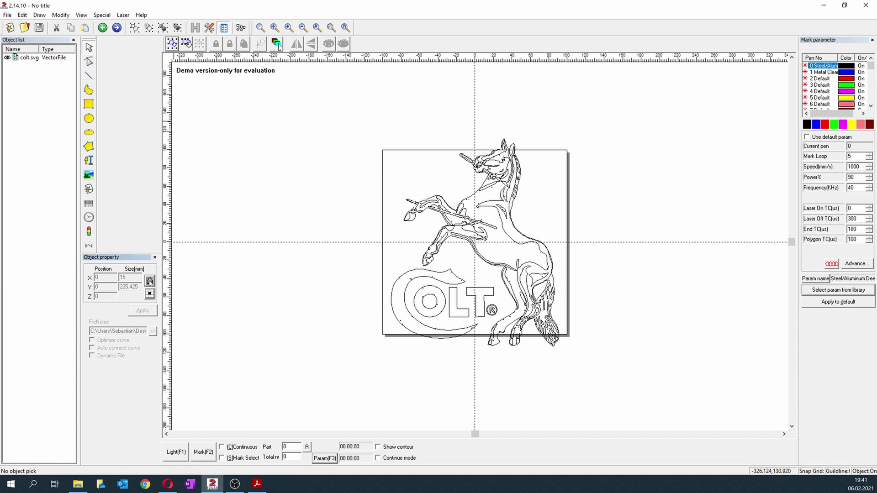
key(ctrl+a)
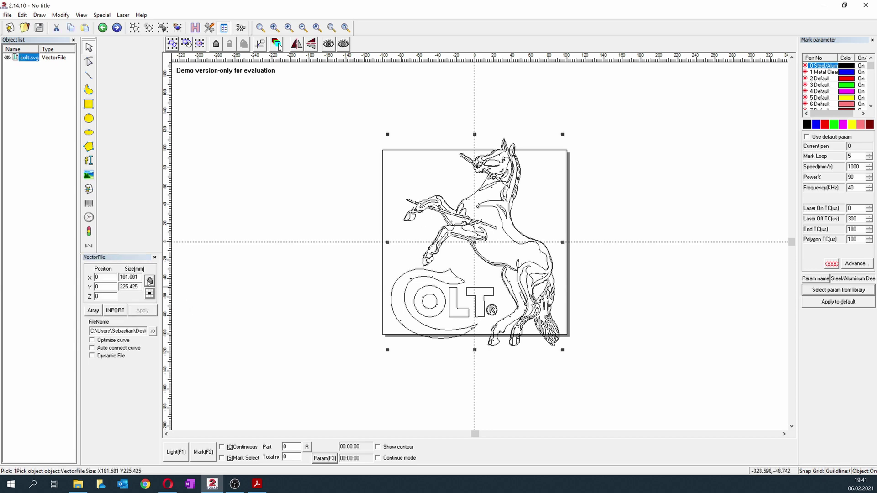
Step: Set the logo width to 15 mm, making it 18.612 mm tall, and zoom in
click(128, 277)
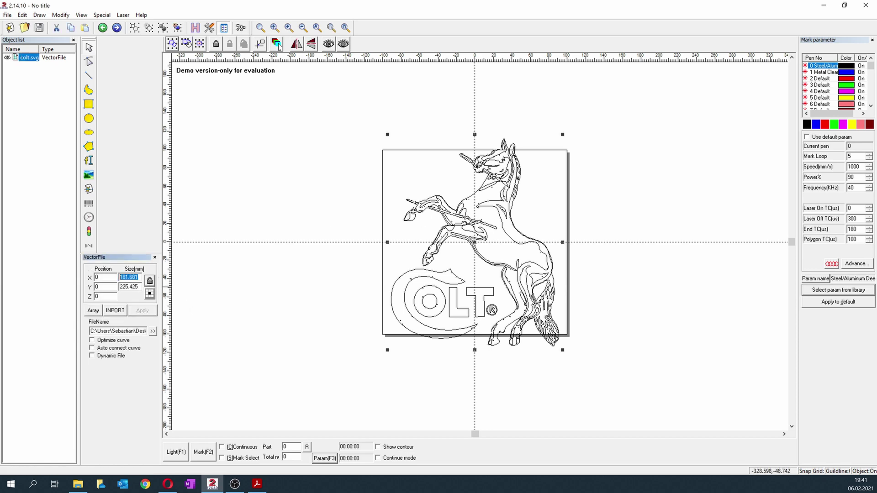
text(15)
key(Return)
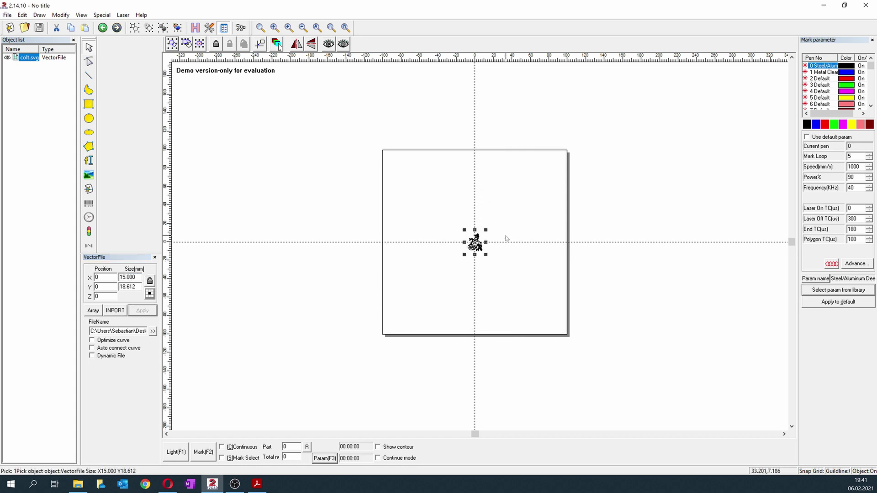
scroll(482, 238, up, 3)
scroll(482, 239, up, 2)
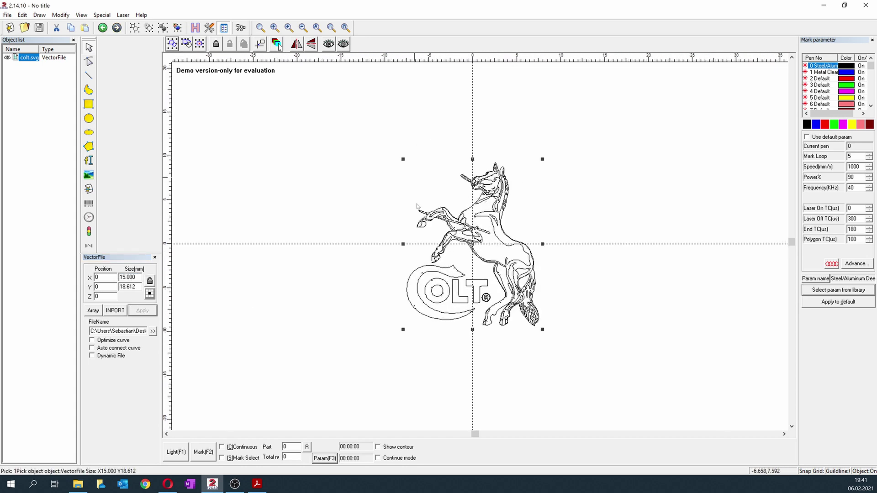
scroll(484, 242, up, 2)
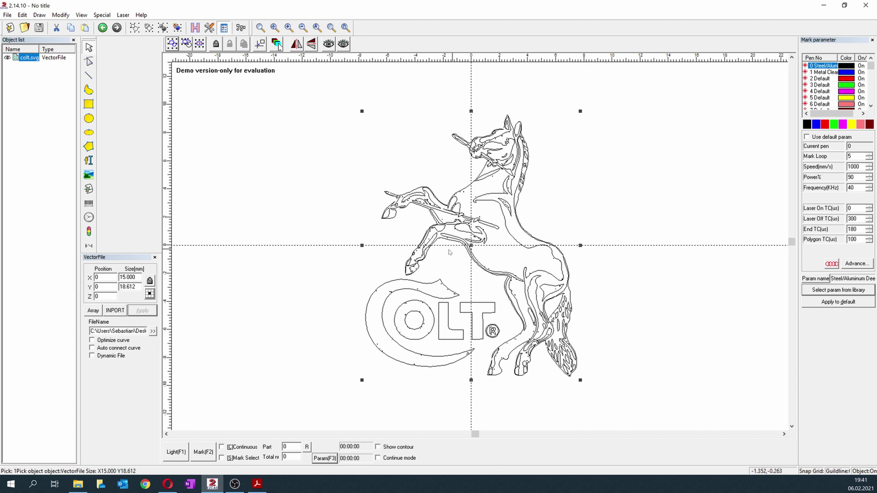
Step: Apply a 45° cross-hatch with 0.02 mm line spacing to the Colt logo
click(195, 27)
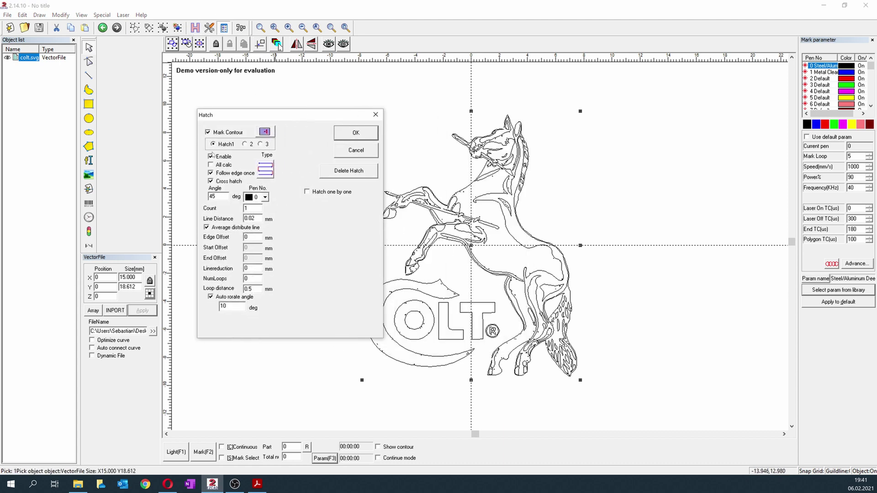
click(245, 144)
click(334, 133)
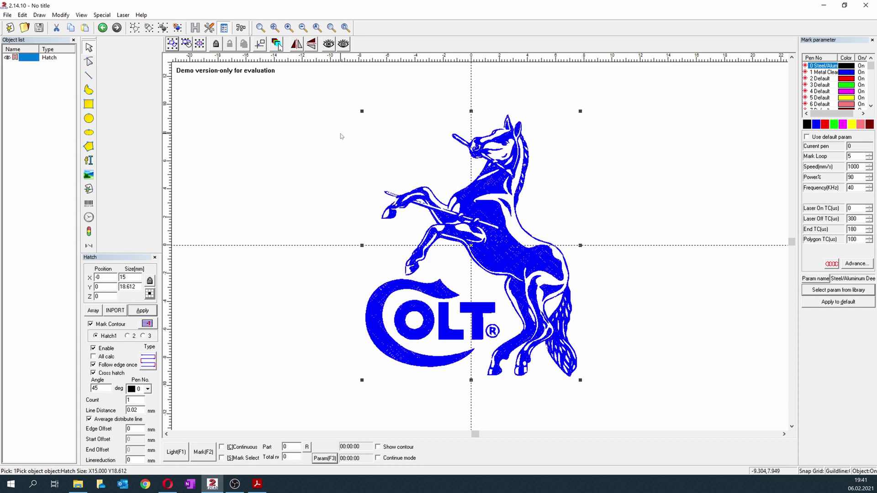
scroll(457, 251, up, 2)
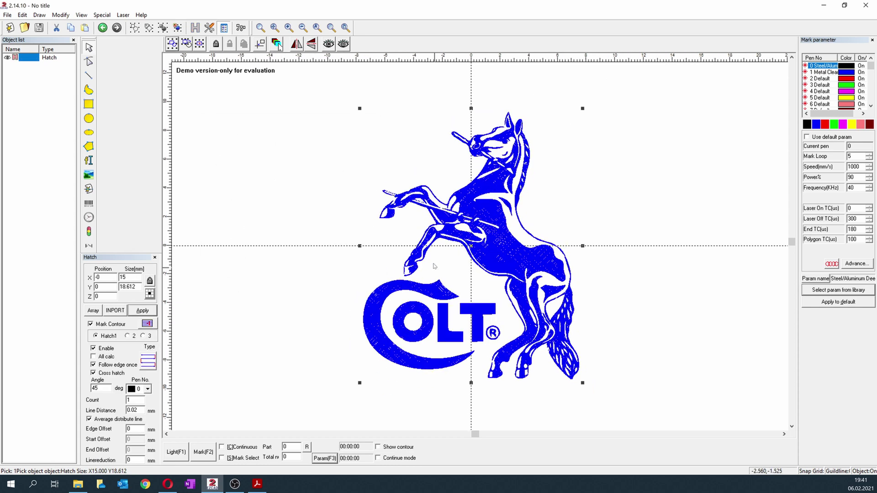